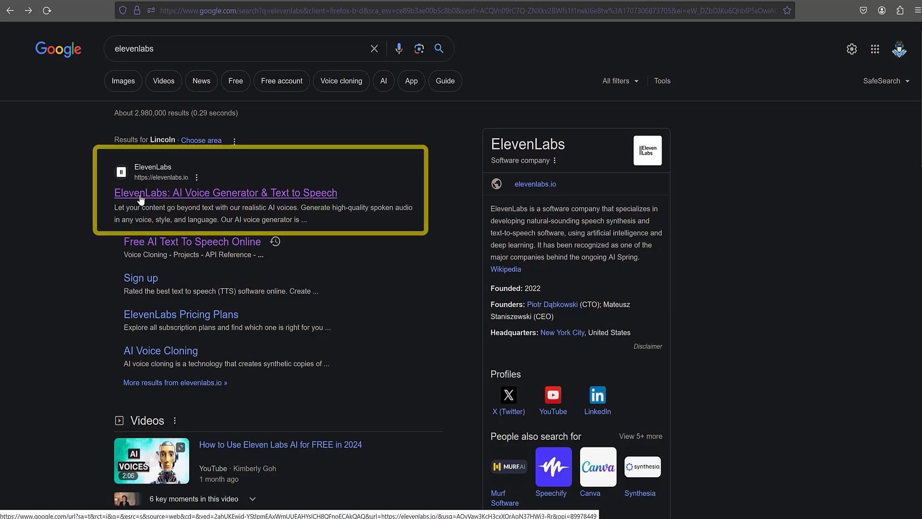
Step: Open the 'ElevenLabs: AI Voice Generator & Text to Speech' site from the Google results
{"action": "left_click", "coordinate": [140, 195]}
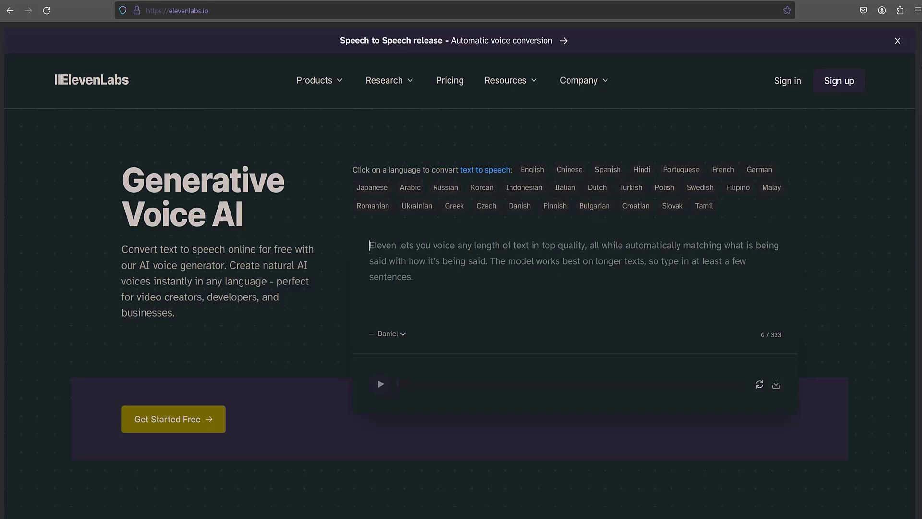
Step: Sign up for ElevenLabs with a Google account and allow it to share details
{"action": "left_click", "coordinate": [844, 84]}
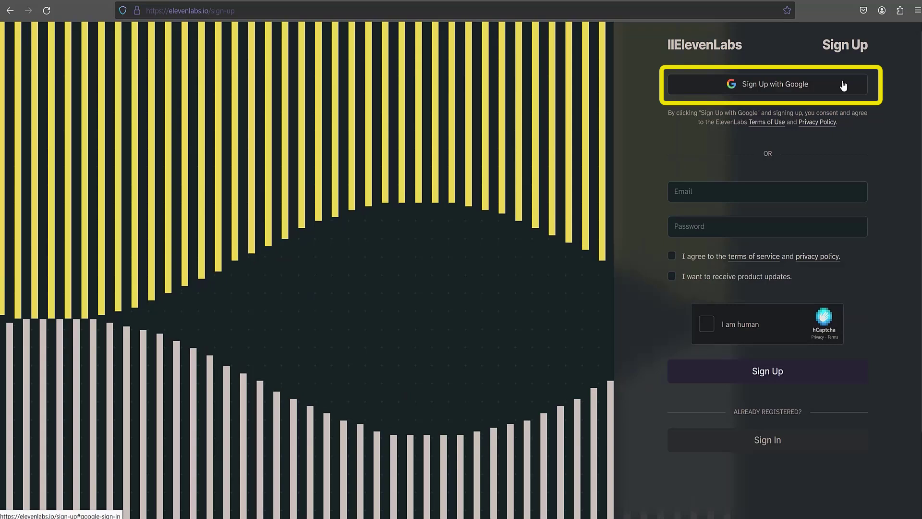
{"action": "left_click", "coordinate": [765, 88]}
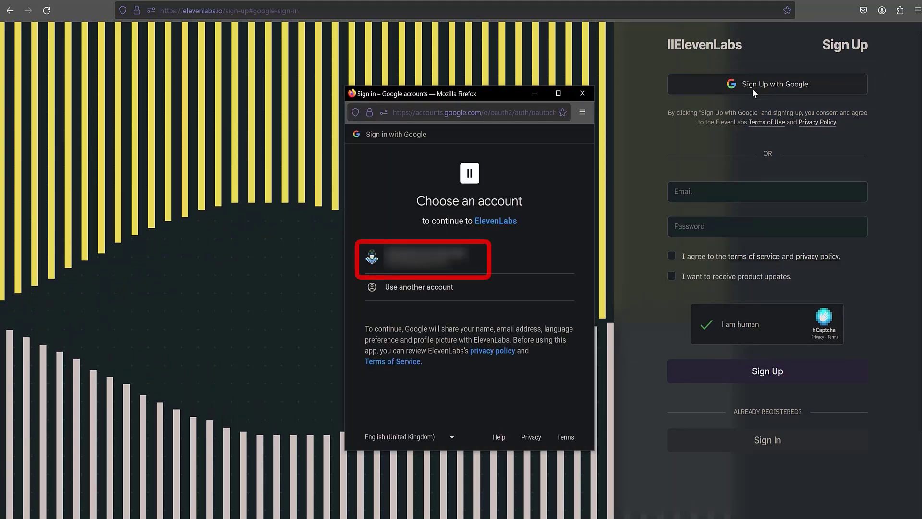
{"action": "left_click", "coordinate": [461, 262]}
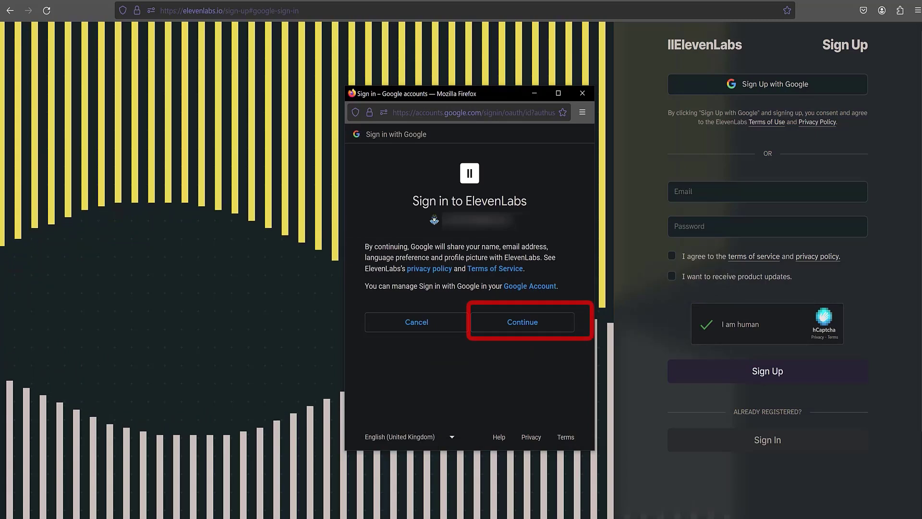
{"action": "left_click", "coordinate": [525, 324]}
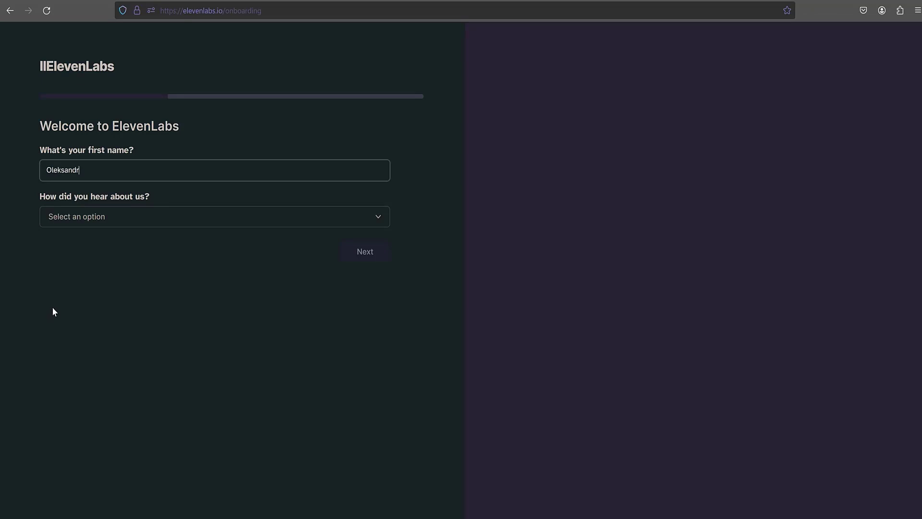
Step: Answer the onboarding with YouTube as the referral source and Personal use
{"action": "left_click", "coordinate": [379, 221]}
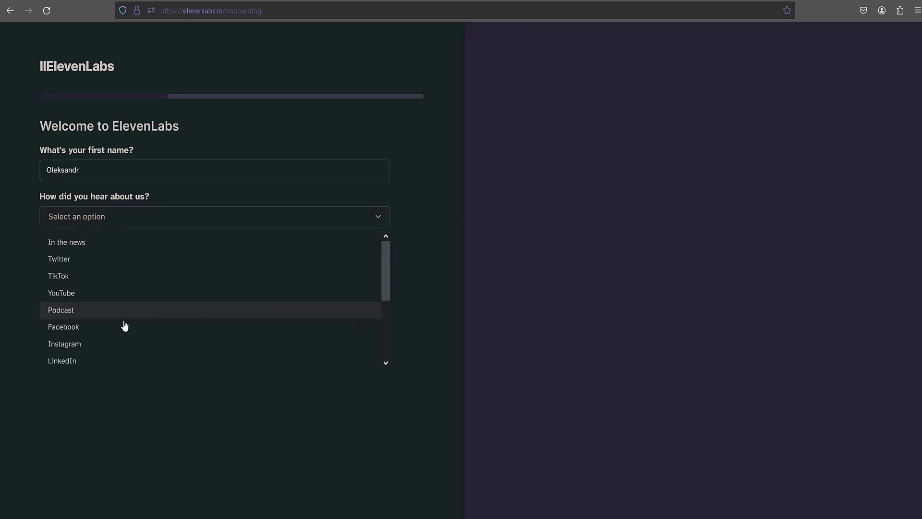
{"action": "left_click", "coordinate": [67, 294]}
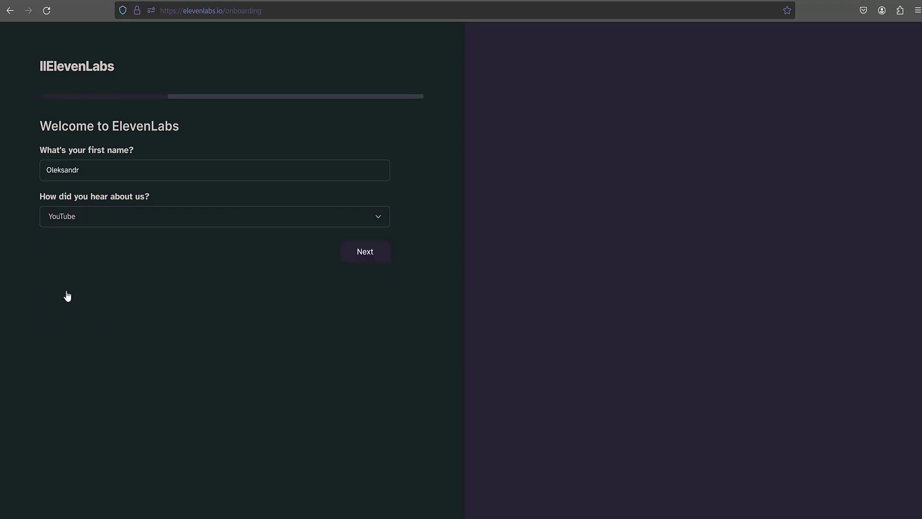
{"action": "left_click", "coordinate": [366, 254]}
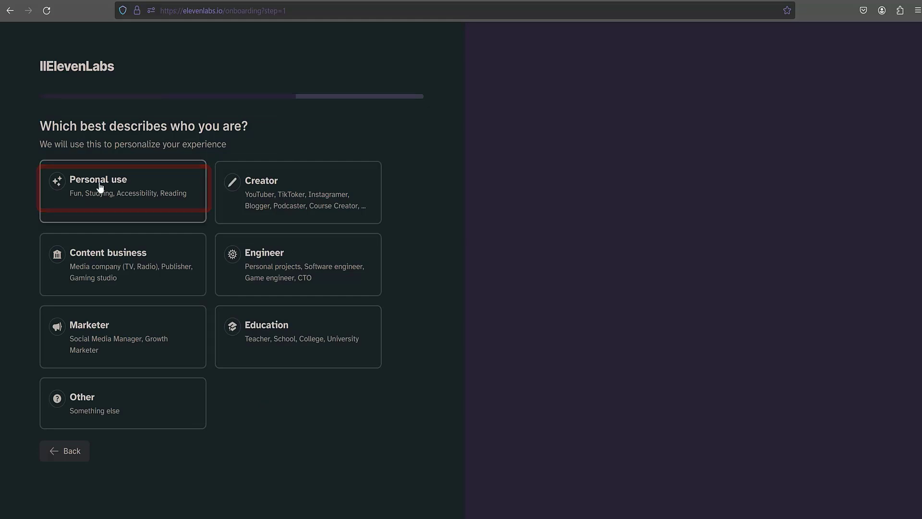
{"action": "left_click", "coordinate": [72, 186]}
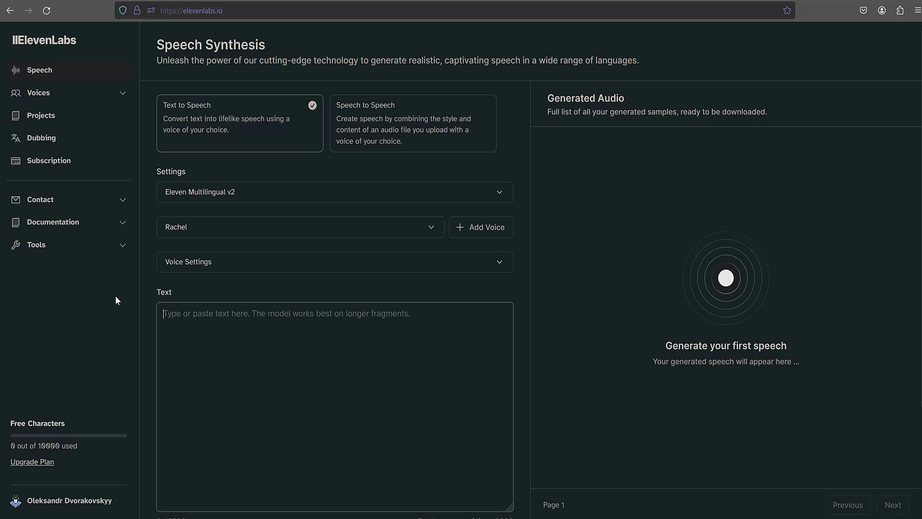
Step: Browse the available speech models in the model dropdown
{"action": "left_click", "coordinate": [501, 194]}
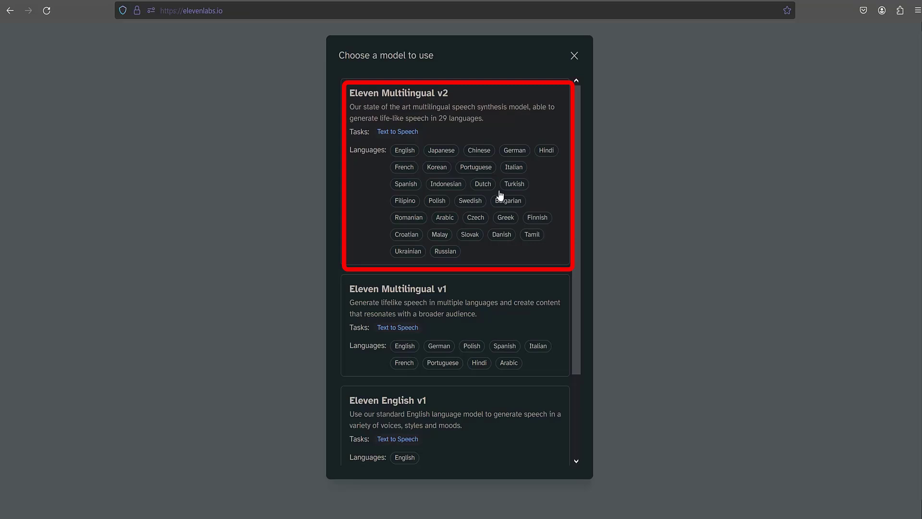
{"action": "scroll", "coordinate": [499, 195], "scroll_direction": "down", "scroll_amount": 2}
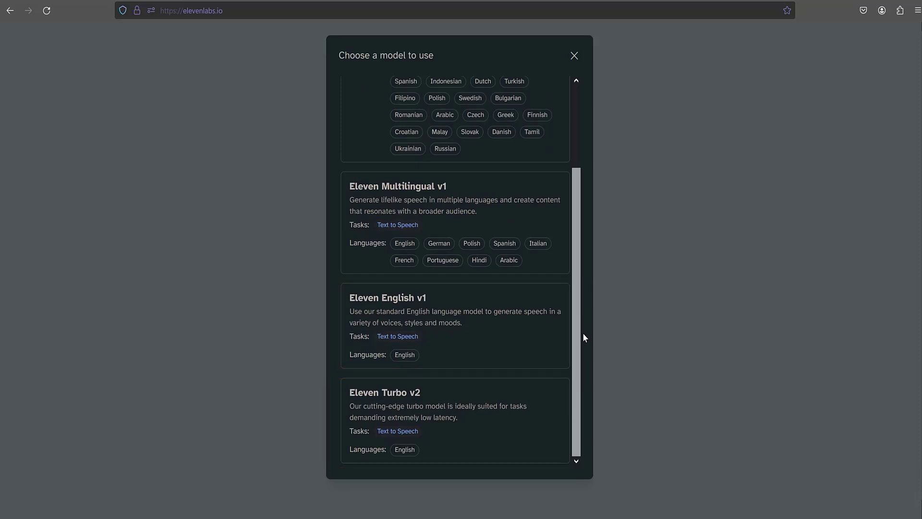
{"action": "scroll", "coordinate": [583, 337], "scroll_direction": "up", "scroll_amount": 4}
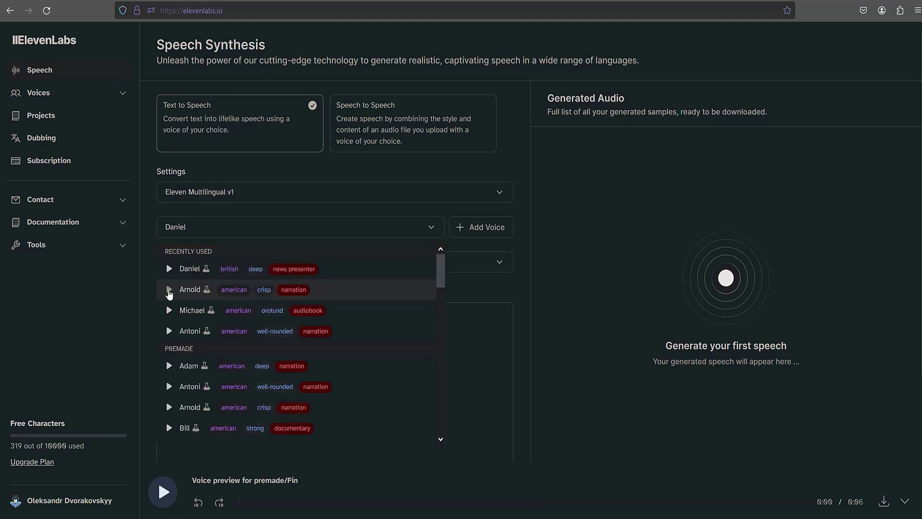
Step: Preview the Arnold, Ethan and Emily voice samples, then keep Daniel as the voice
{"action": "left_click", "coordinate": [169, 291]}
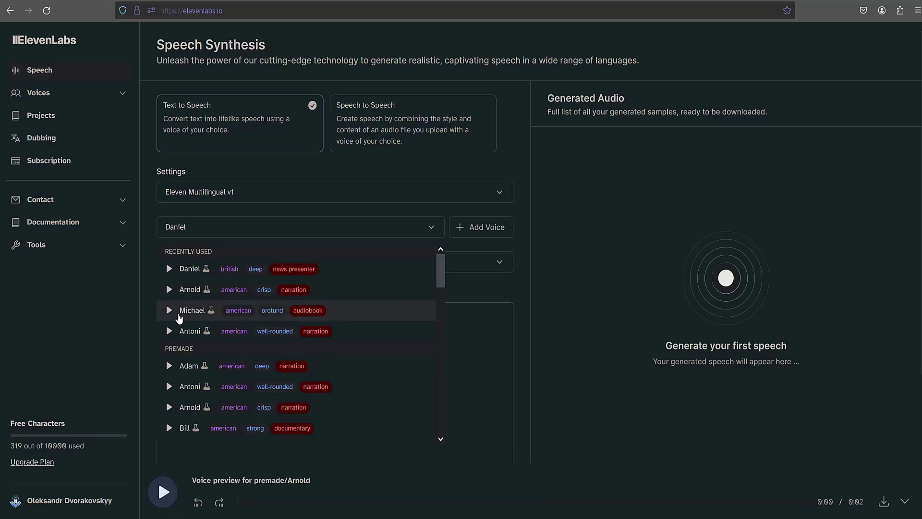
{"action": "scroll", "coordinate": [178, 317], "scroll_direction": "down", "scroll_amount": 2}
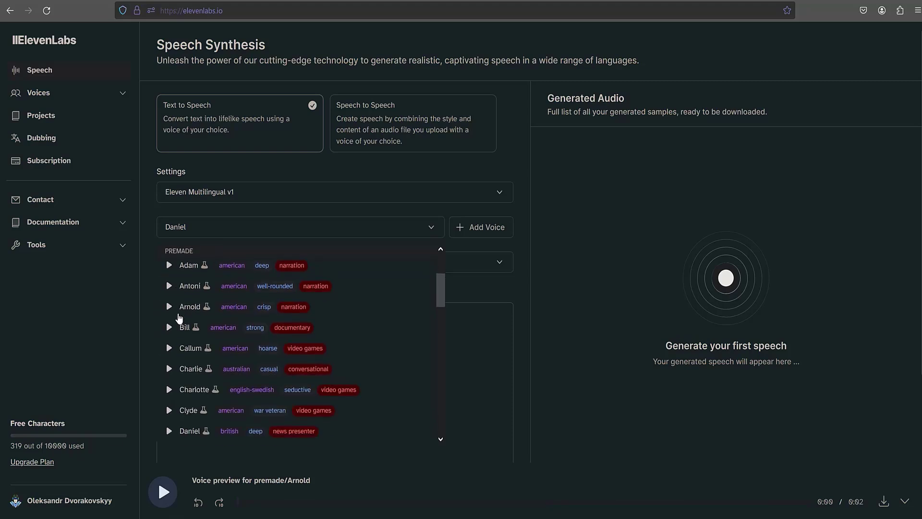
{"action": "scroll", "coordinate": [179, 318], "scroll_direction": "down", "scroll_amount": 3}
{"action": "left_click", "coordinate": [169, 405]}
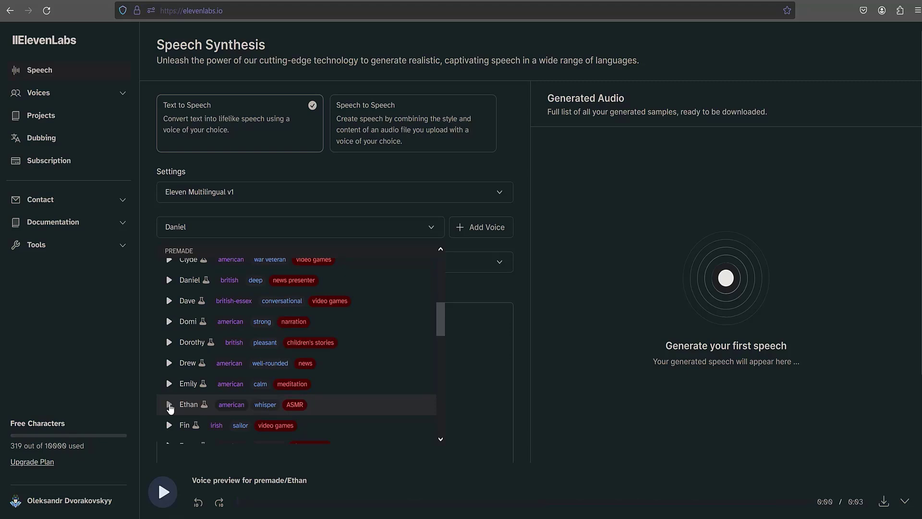
{"action": "left_click", "coordinate": [169, 384]}
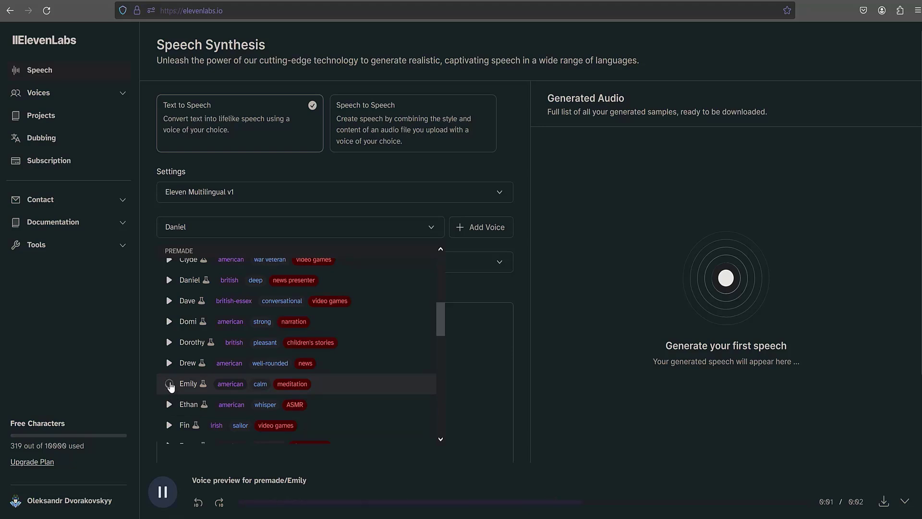
{"action": "left_click", "coordinate": [169, 385]}
{"action": "scroll", "coordinate": [209, 382], "scroll_direction": "up", "scroll_amount": 6}
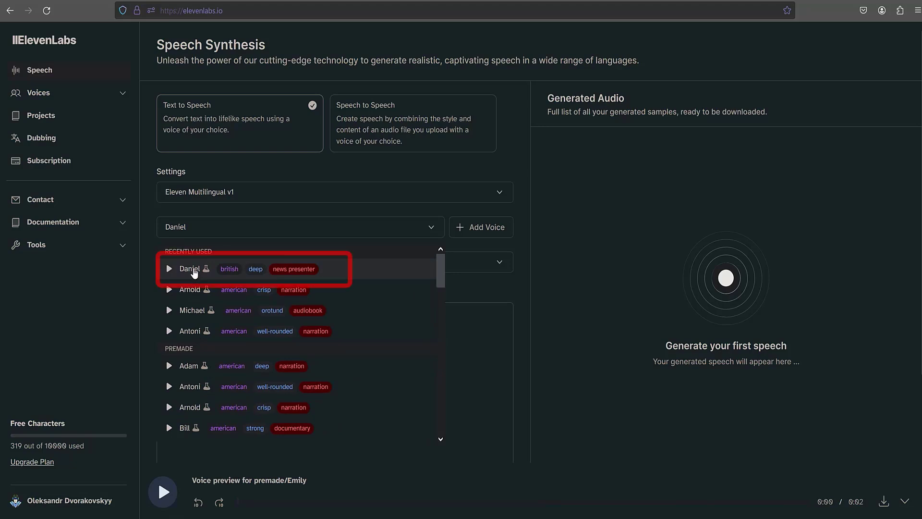
{"action": "left_click", "coordinate": [194, 270]}
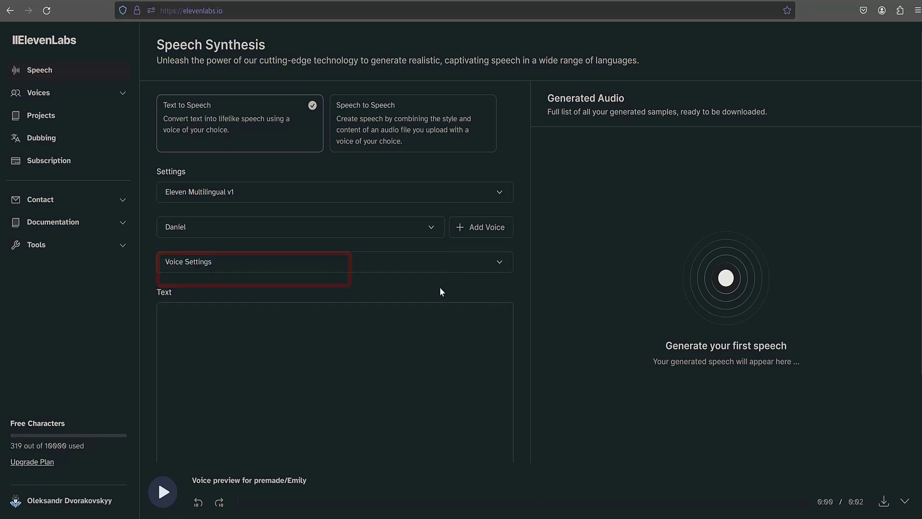
Step: Expand Voice Settings and set Stability to 30%
{"action": "left_click", "coordinate": [500, 264]}
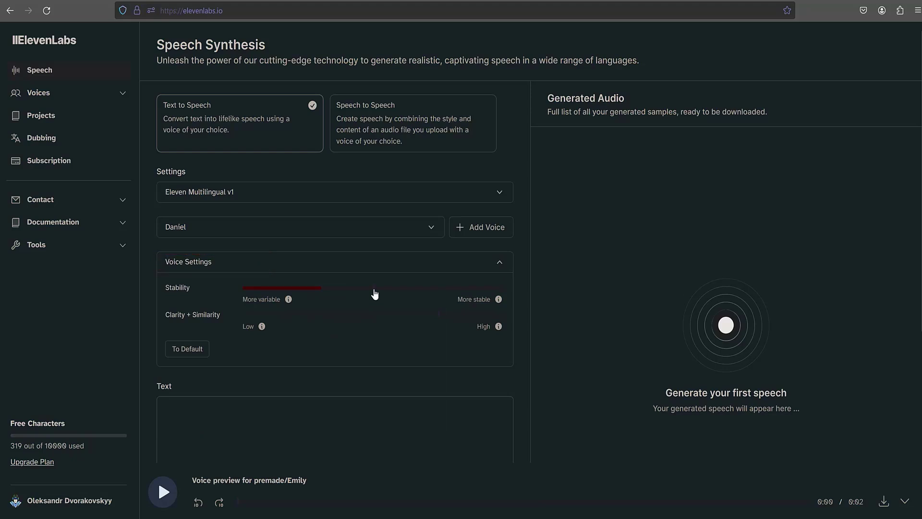
{"action": "mouse_move", "coordinate": [374, 294]}
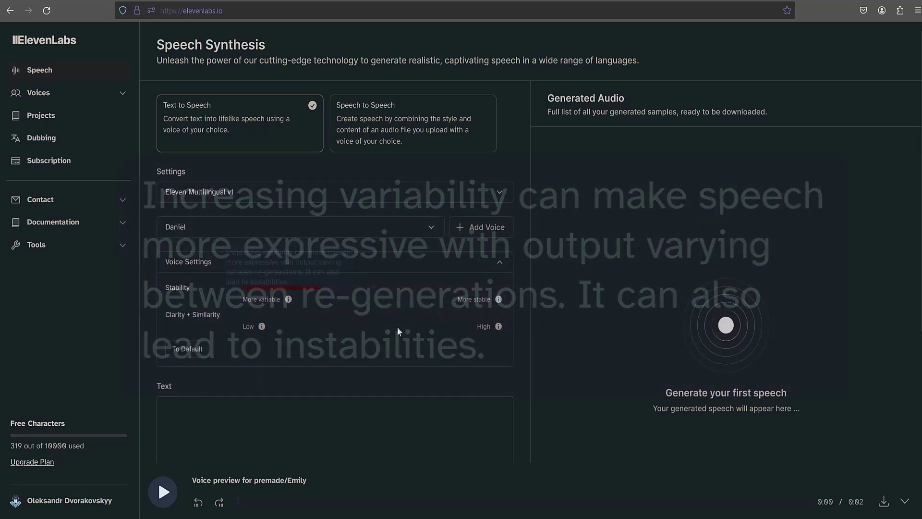
{"action": "mouse_move", "coordinate": [500, 301]}
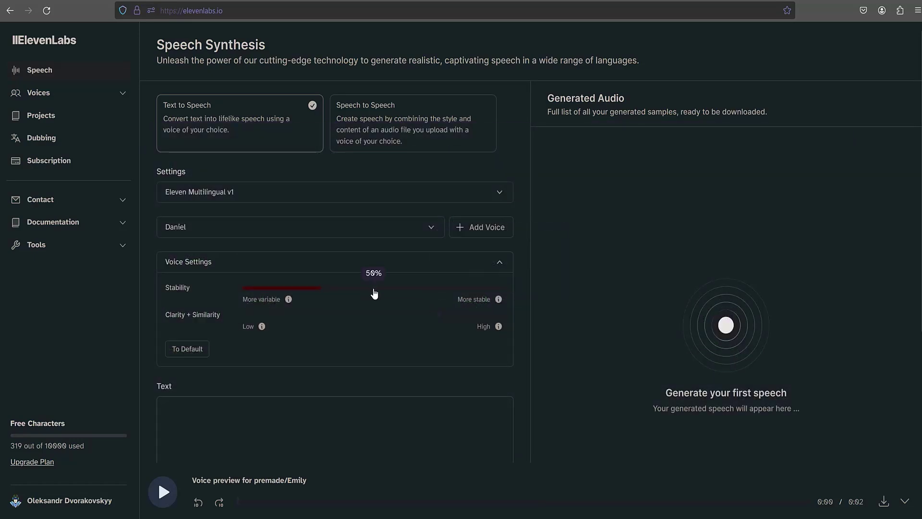
{"action": "mouse_move", "coordinate": [321, 292]}
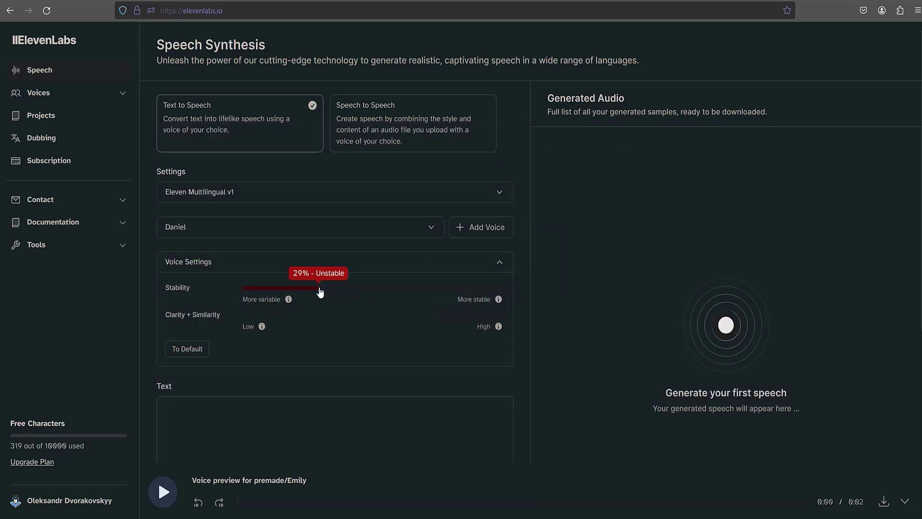
{"action": "left_click_drag", "start_coordinate": [320, 292], "coordinate": [321, 292]}
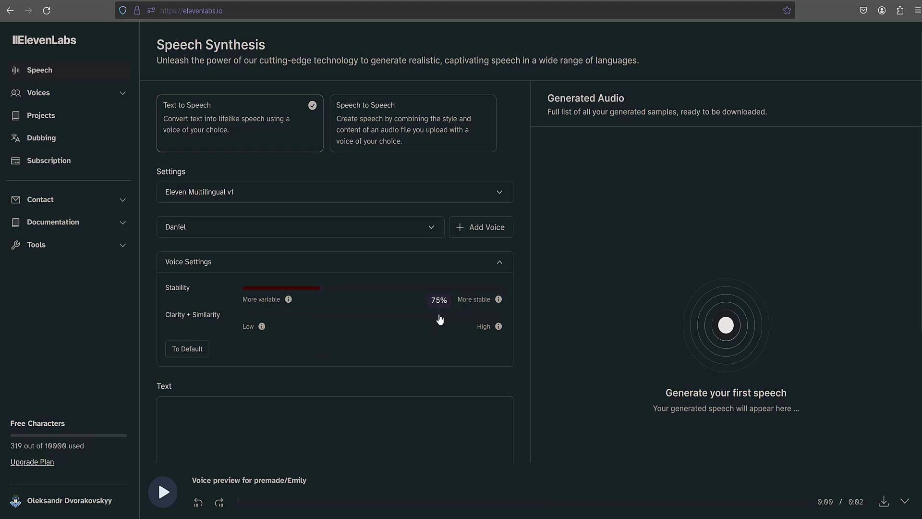
Step: Lower Clarity + Similarity to about 60%
{"action": "mouse_move", "coordinate": [262, 327]}
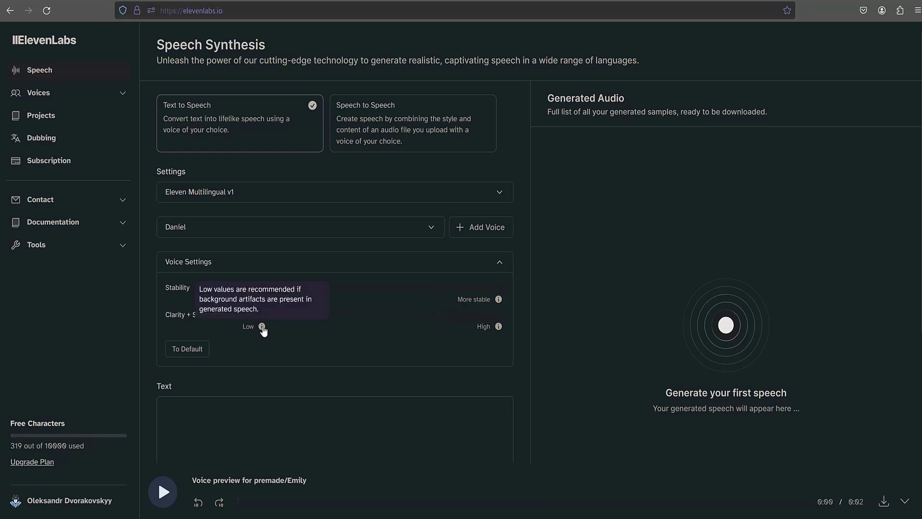
{"action": "mouse_move", "coordinate": [499, 331]}
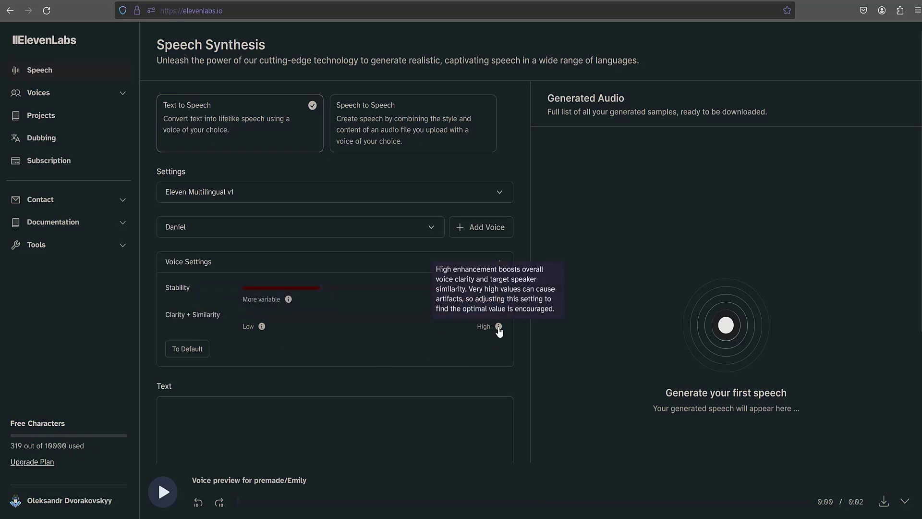
{"action": "left_click_drag", "start_coordinate": [439, 321], "coordinate": [376, 313]}
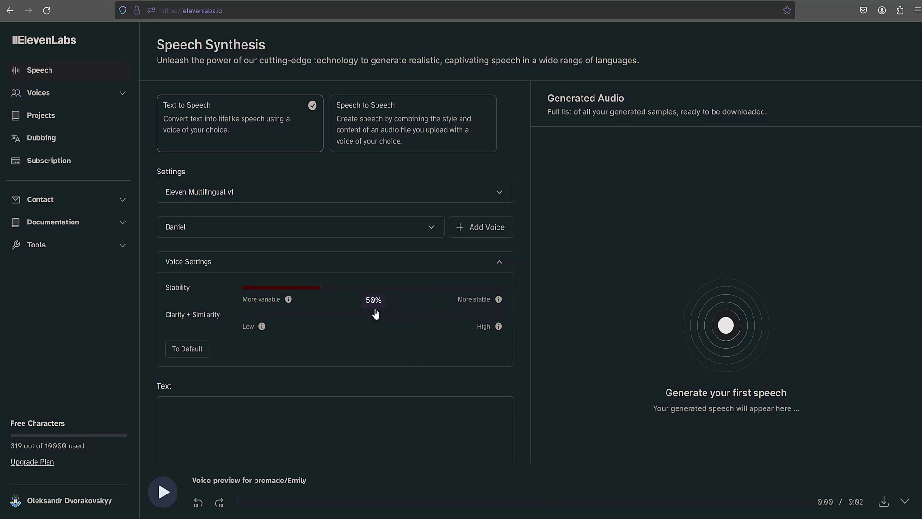
Step: Paste the 'Top three methods of quality text-to-speech' script and generate the 23-second Daniel clip
{"action": "scroll", "coordinate": [366, 334], "scroll_direction": "down", "scroll_amount": 4}
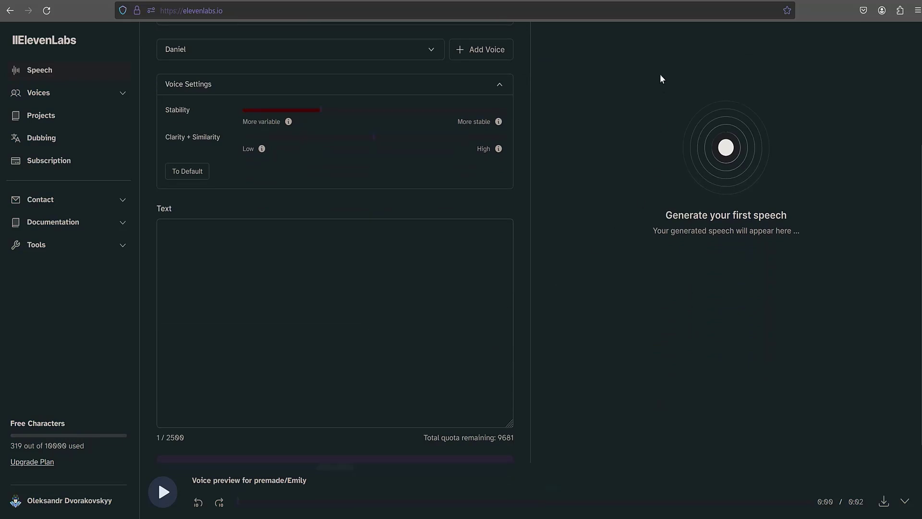
{"action": "scroll", "coordinate": [629, 302], "scroll_direction": "down", "scroll_amount": 1}
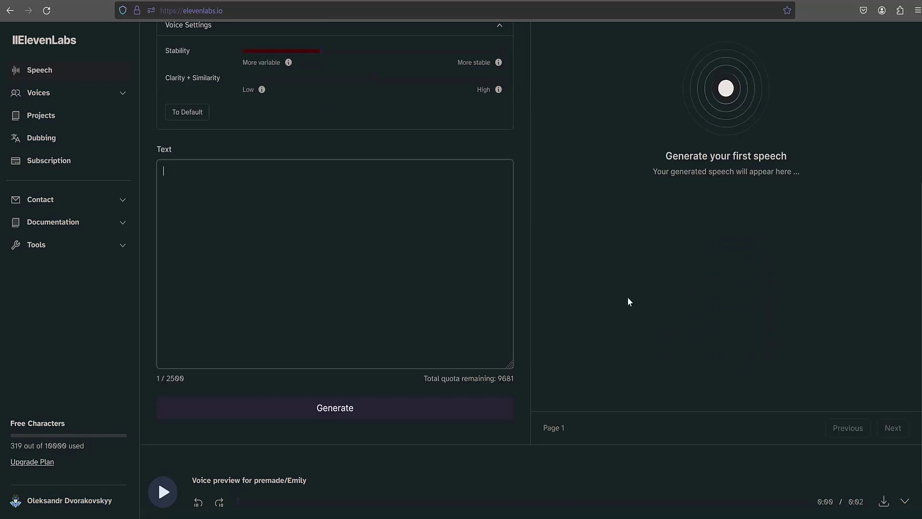
{"action": "type", "text": "Top three methods of quality text-to-speech:  Method one. Consult a professional voice actor.  Method two. Take courses on proper diction.  Method three. Subscribe to the \"Source of Knowledge\" channel and find a video where the host explains how to achieve realistic text-to-speech using the ElevenLabs neural network."}
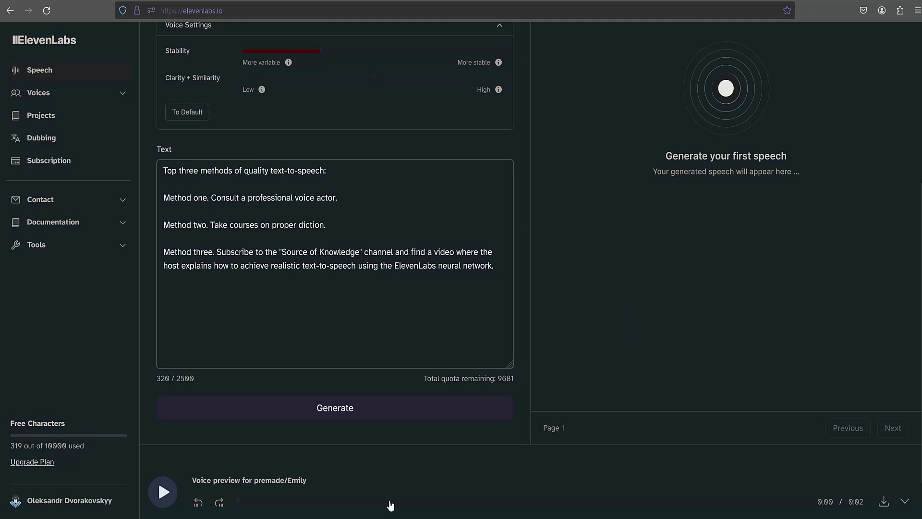
{"action": "left_click", "coordinate": [338, 412]}
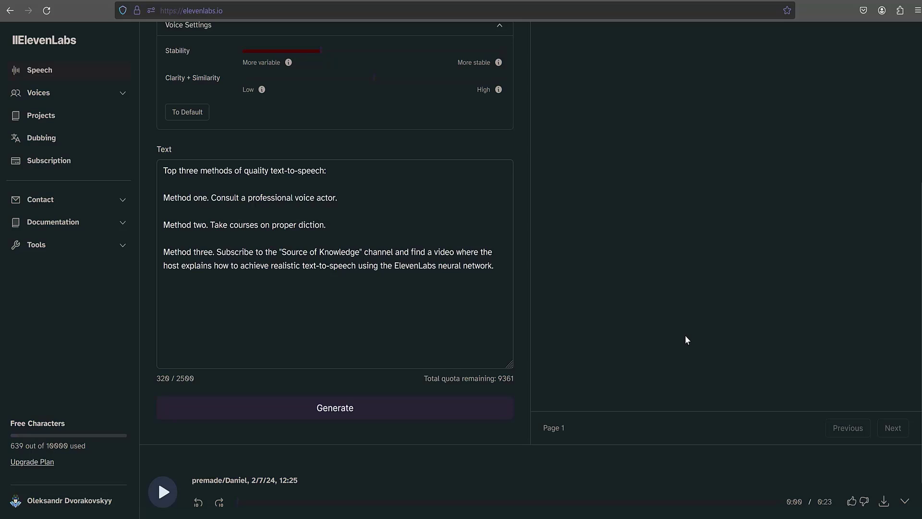
Step: Download the generated Daniel clip as an MP3 from Generated Audio
{"action": "scroll", "coordinate": [687, 336], "scroll_direction": "up", "scroll_amount": 5}
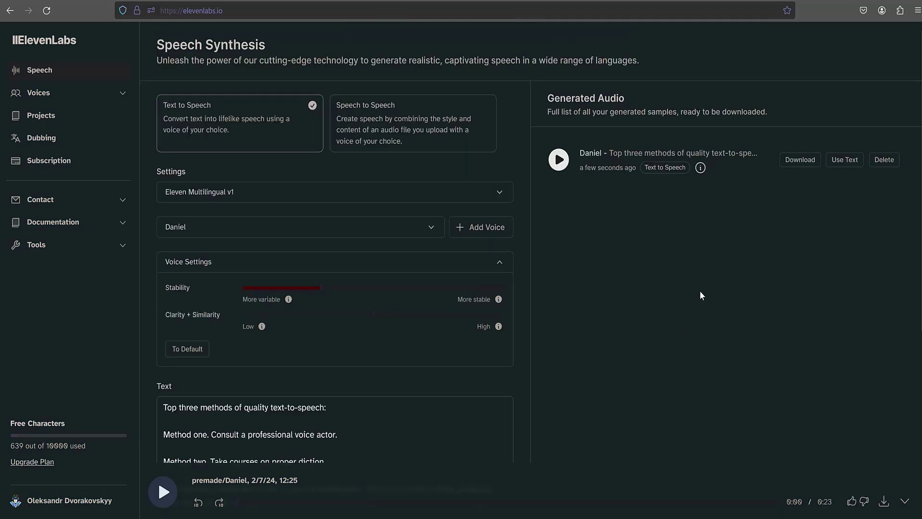
{"action": "left_click", "coordinate": [801, 161]}
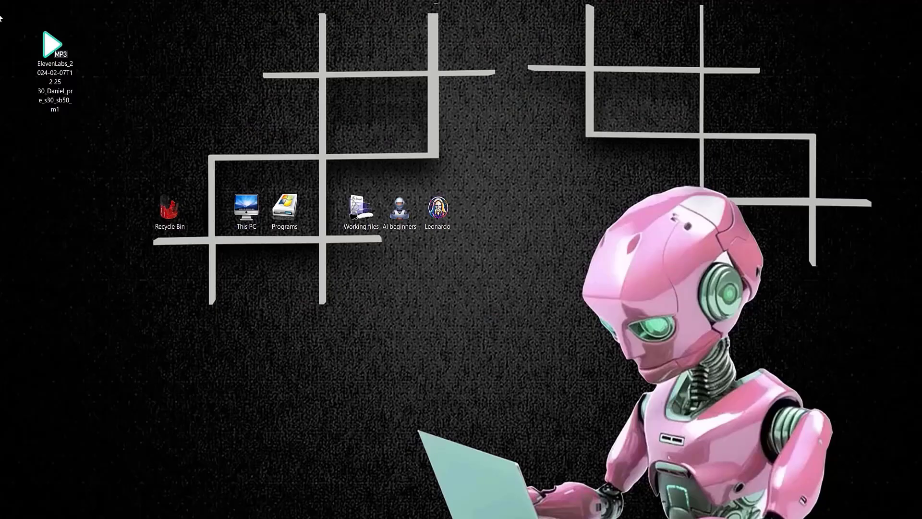
Step: Play the downloaded MP3 in PotPlayer and pause it at 00:03
{"action": "left_click", "coordinate": [50, 46]}
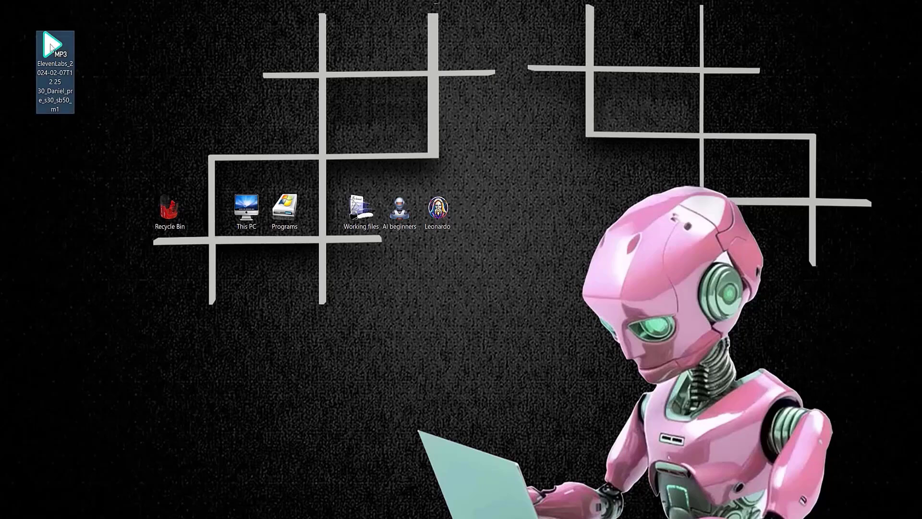
{"action": "double_click", "coordinate": [51, 46]}
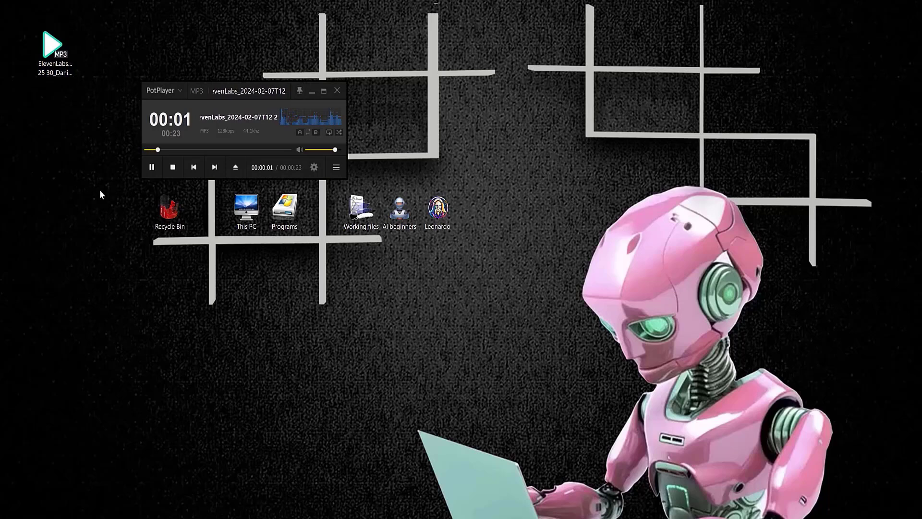
{"action": "left_click", "coordinate": [152, 168]}
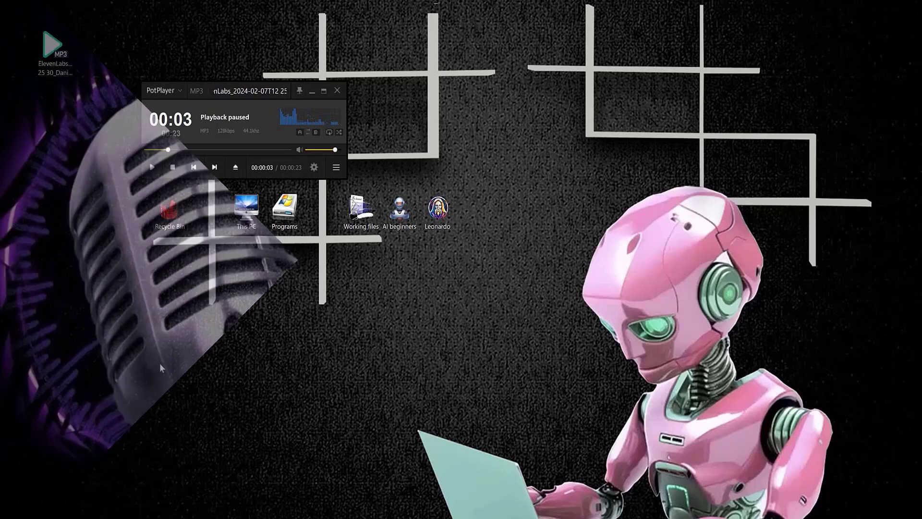